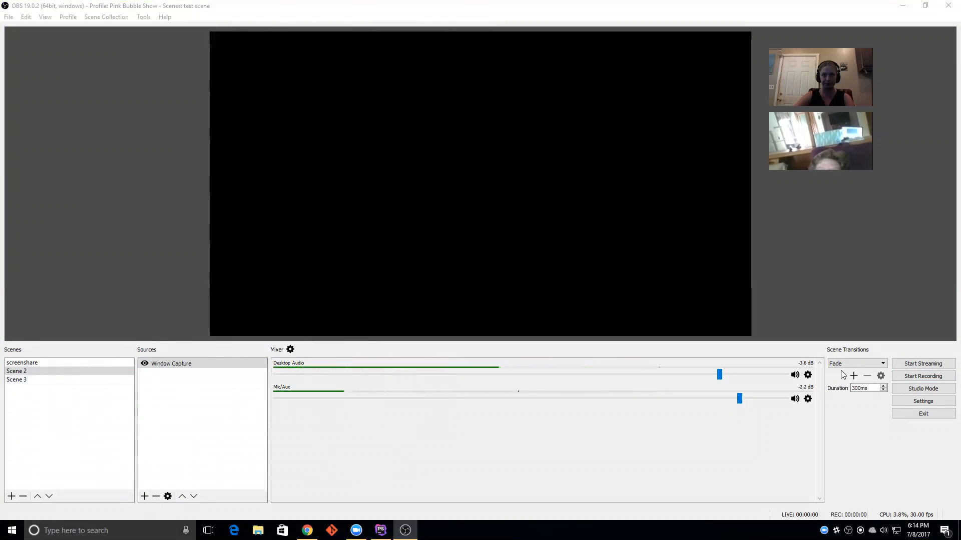
# Step: Preview the screenshare, Scene 2 and Scene 3 scenes, and look over the source types available for the screenshare scene
pyautogui.click(12, 364)
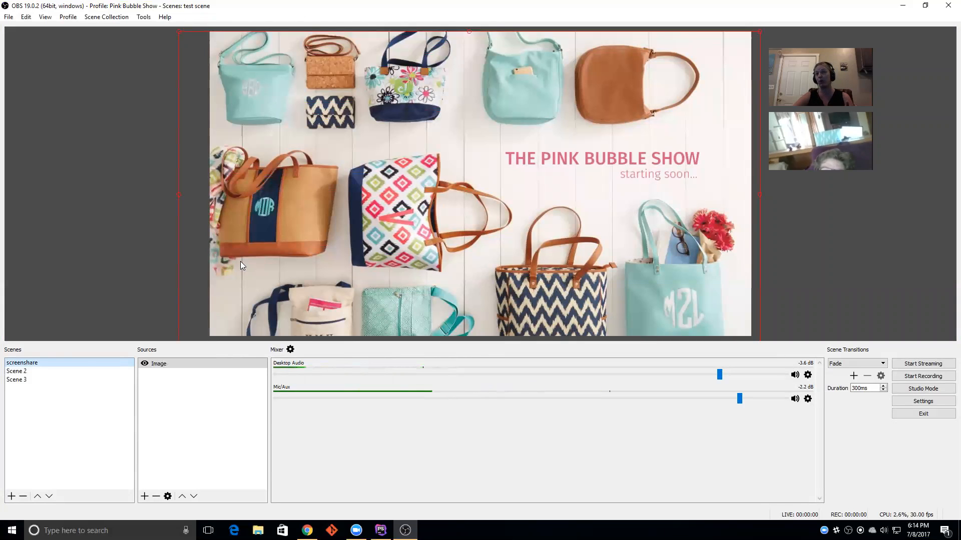
pyautogui.press('Down')
pyautogui.press('Down')
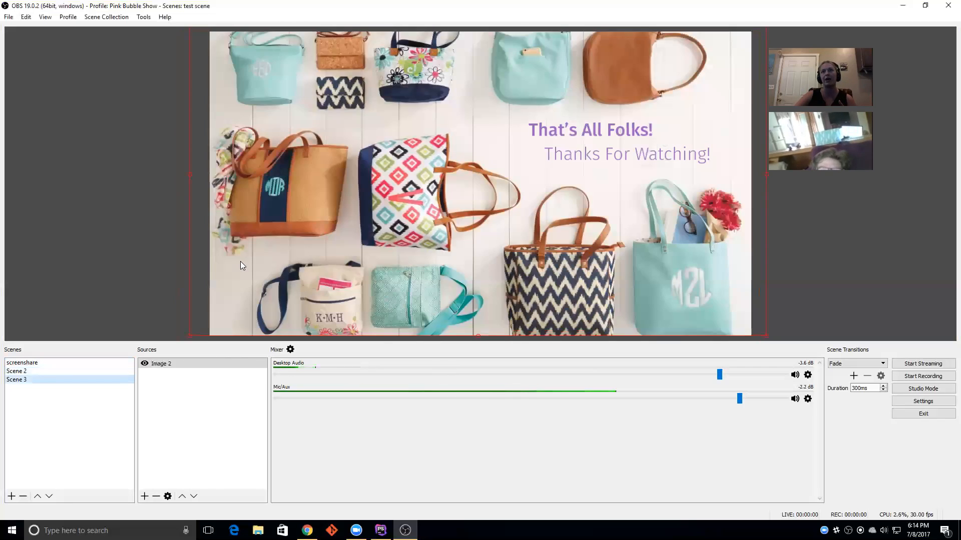
pyautogui.press('Up')
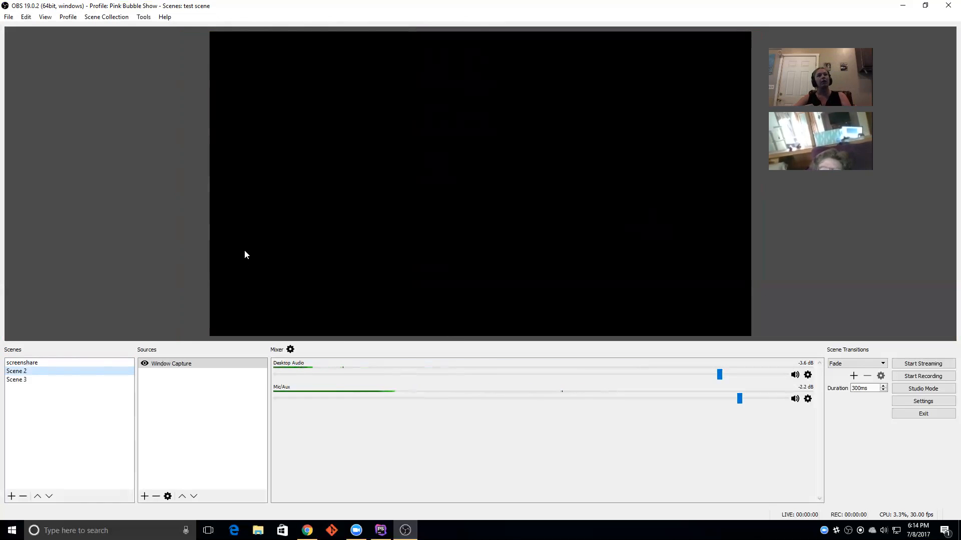
pyautogui.click(22, 364)
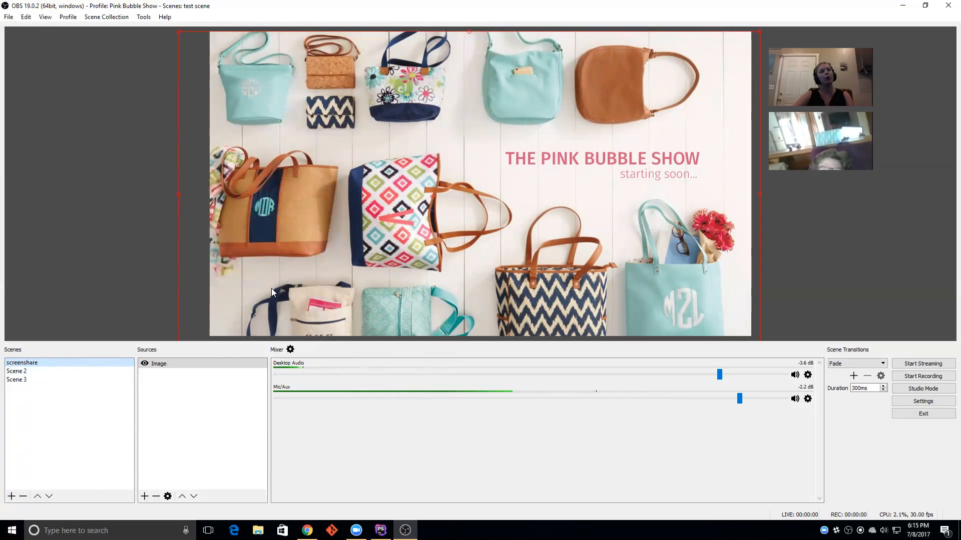
pyautogui.press('Down')
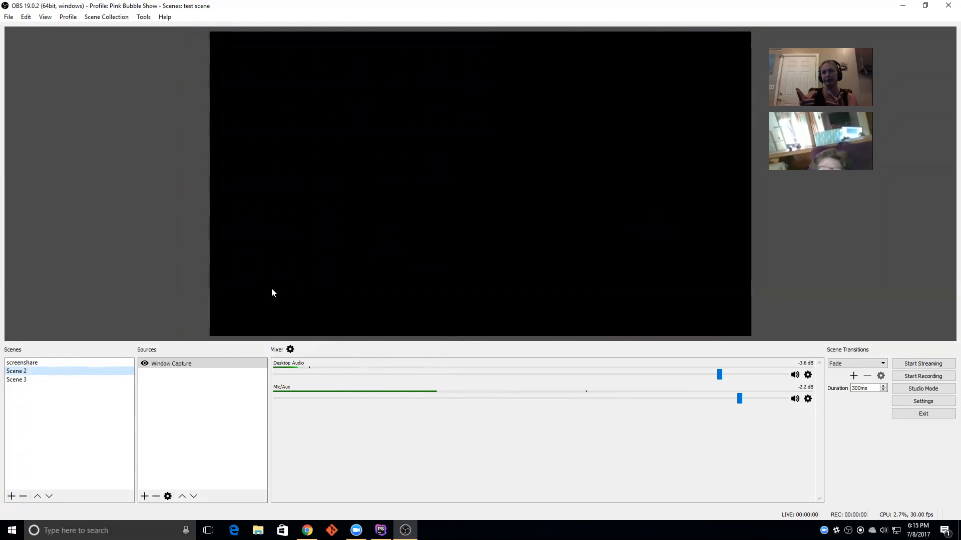
pyautogui.press('Down')
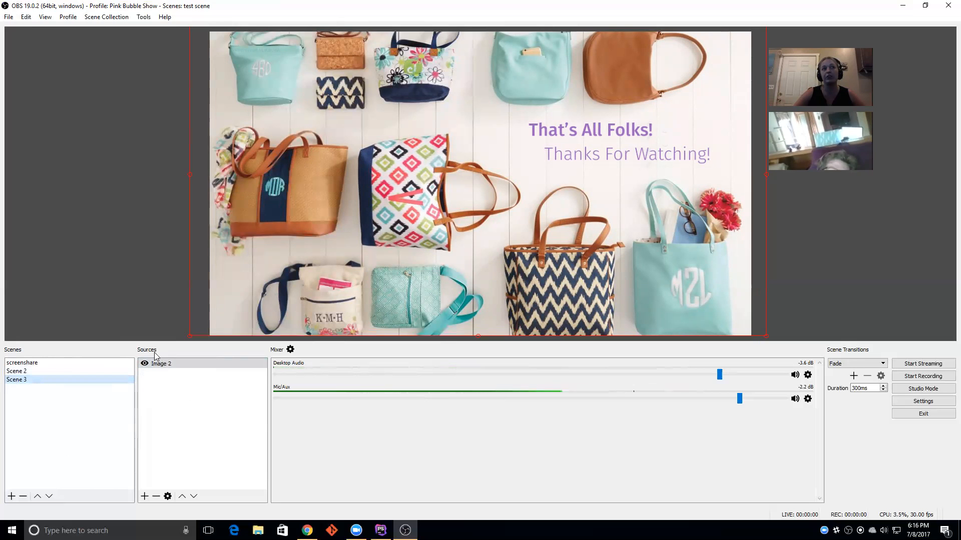
pyautogui.click(55, 371)
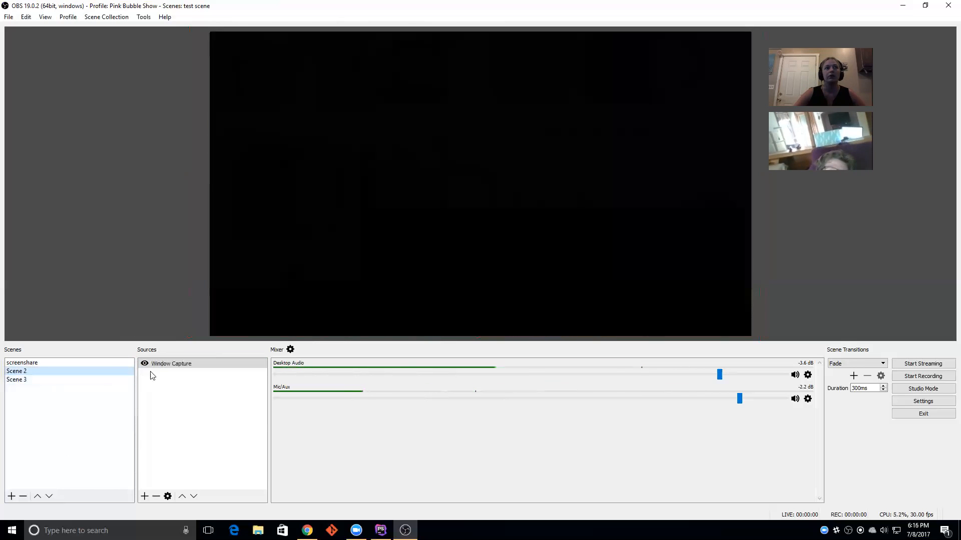
pyautogui.click(69, 363)
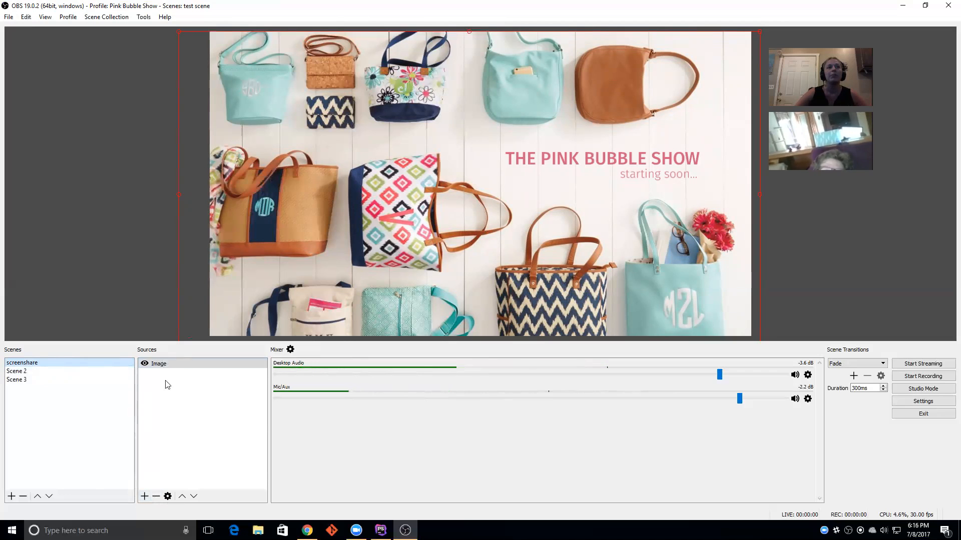
pyautogui.click(144, 496)
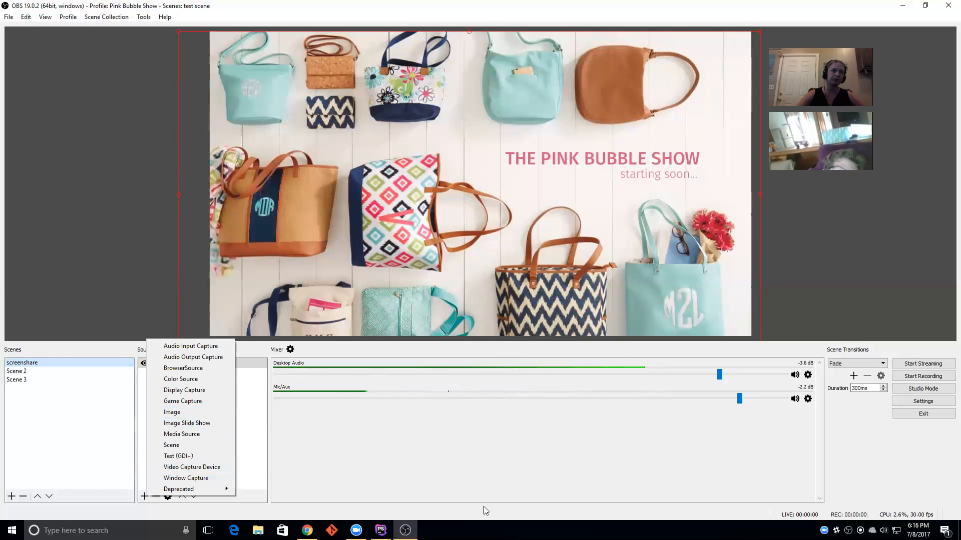
pyautogui.click(126, 400)
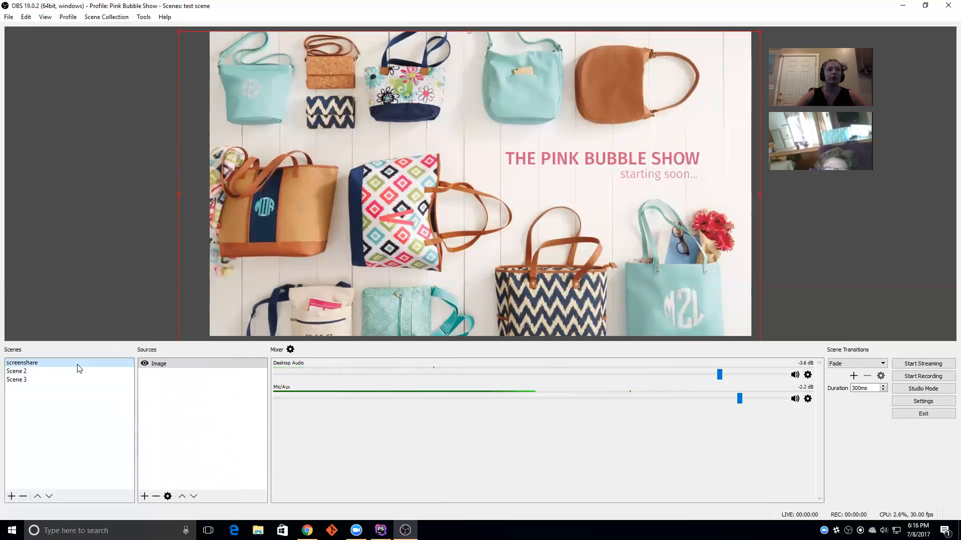
# Step: Reposition the Image source in the screenshare scene so its right edge aligns with the canvas edge, and deselect it
pyautogui.click(179, 364)
pyautogui.moveTo(329, 248); pyautogui.dragTo(335, 308)
pyautogui.moveTo(400, 200); pyautogui.dragTo(679, 79)
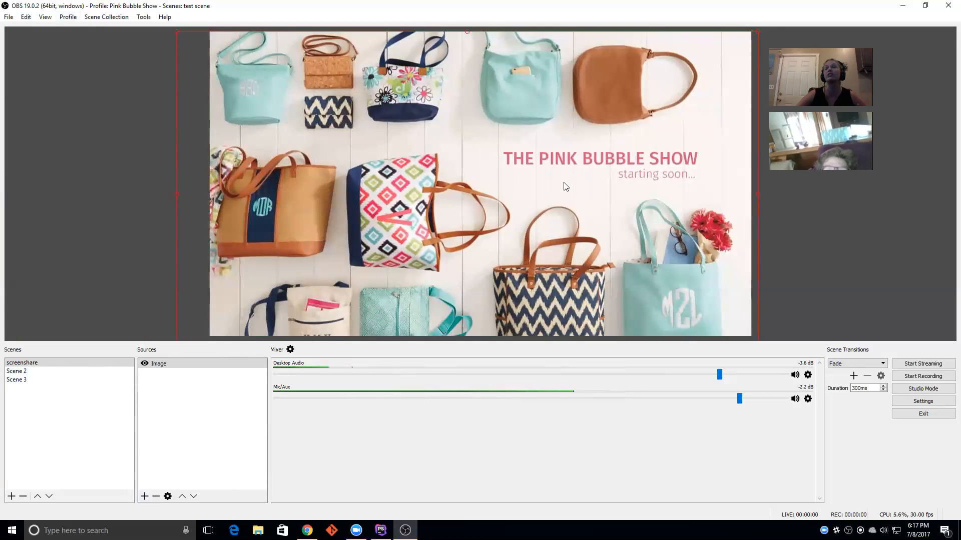
pyautogui.moveTo(567, 156); pyautogui.dragTo(605, 150)
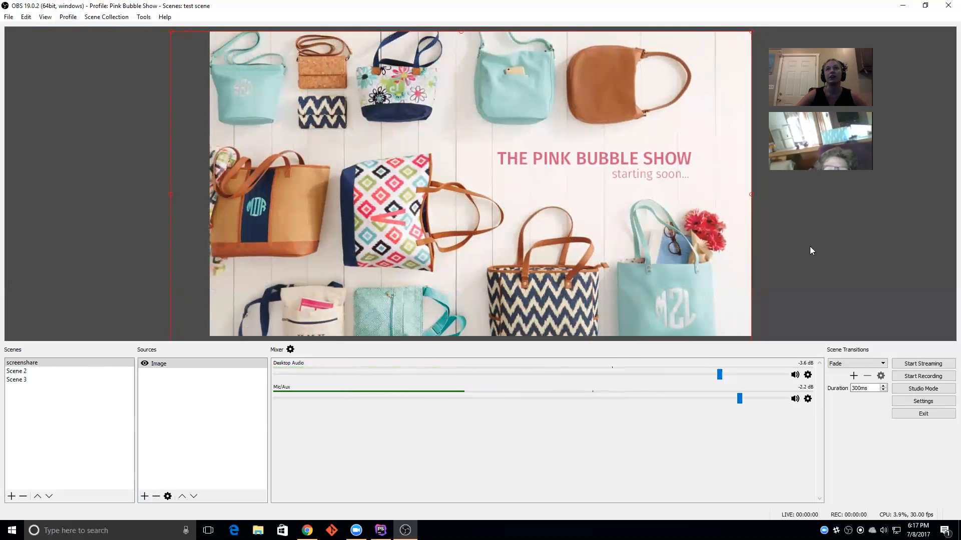
pyautogui.click(180, 370)
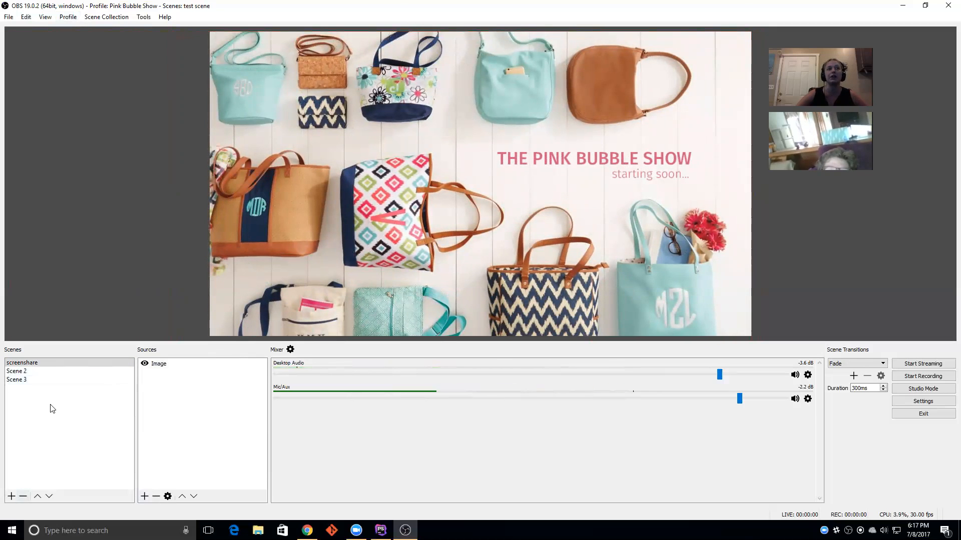
# Step: Switch to Scene 2 and select its Window Capture source
pyautogui.click(33, 375)
pyautogui.click(164, 366)
pyautogui.click(162, 368)
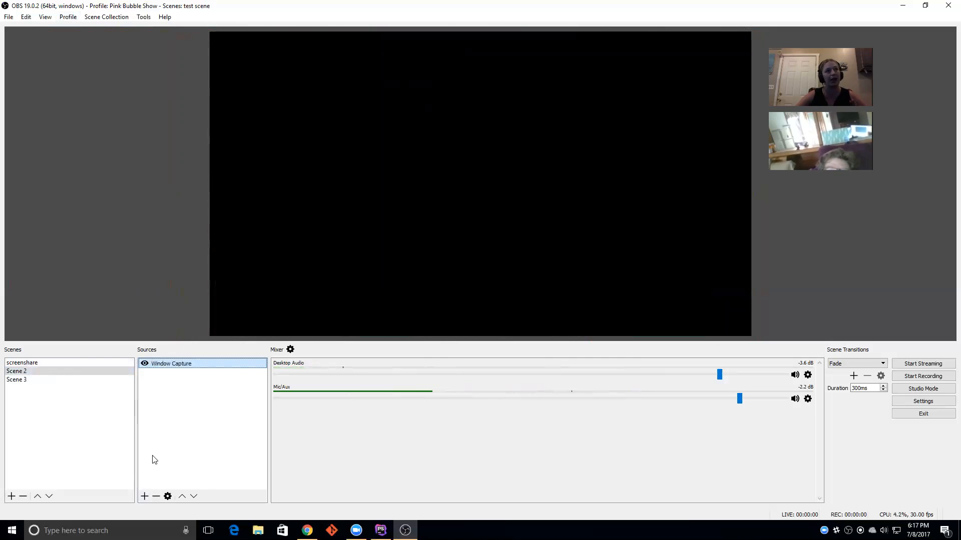
pyautogui.click(145, 496)
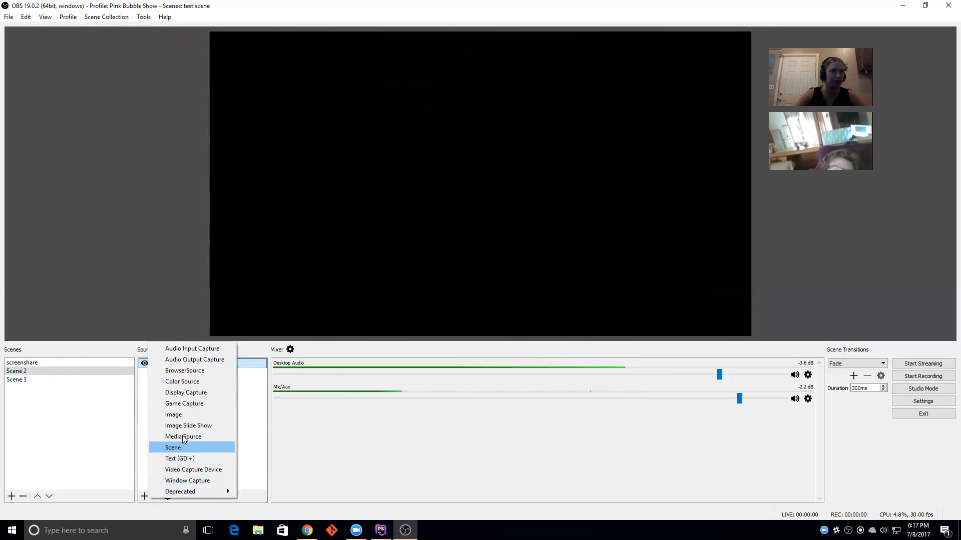
pyautogui.click(188, 481)
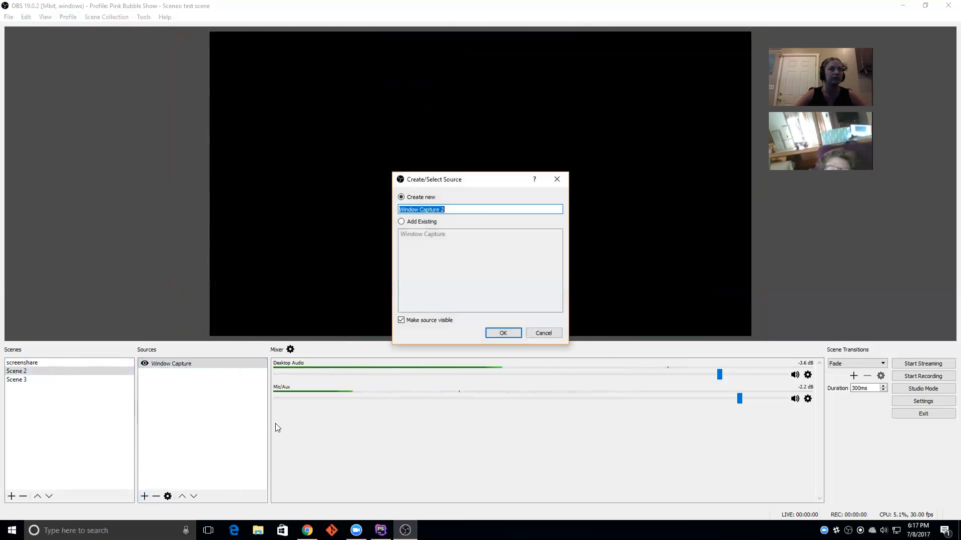
pyautogui.click(504, 333)
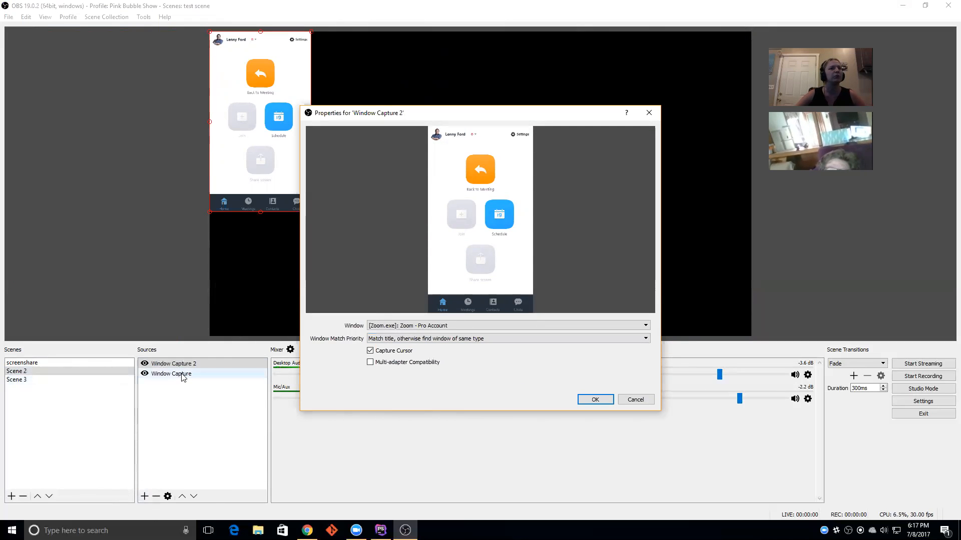
pyautogui.click(635, 399)
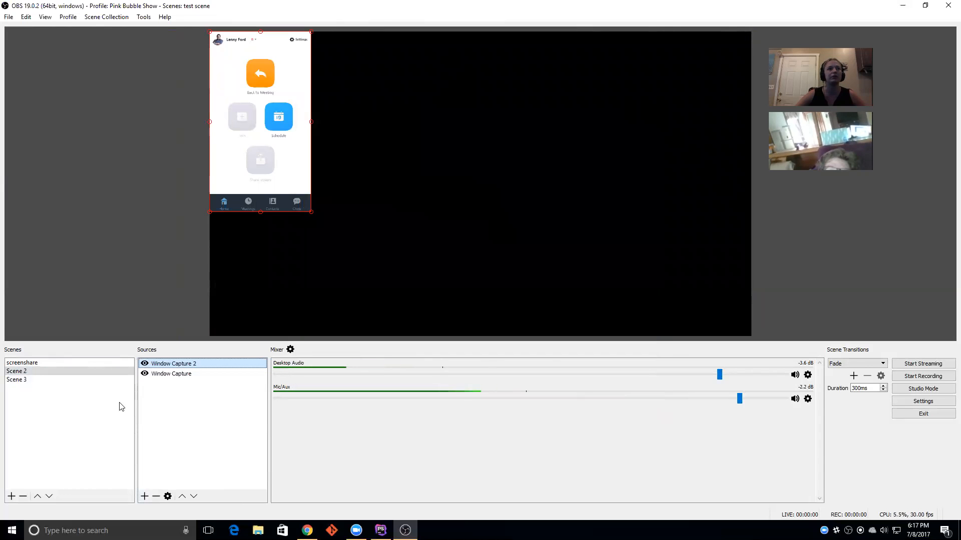
pyautogui.click(161, 500)
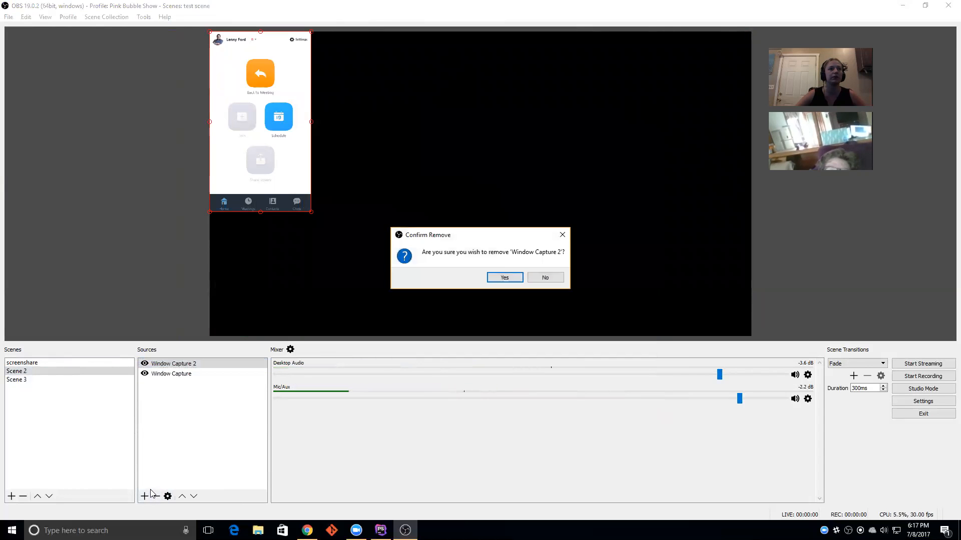
pyautogui.click(506, 273)
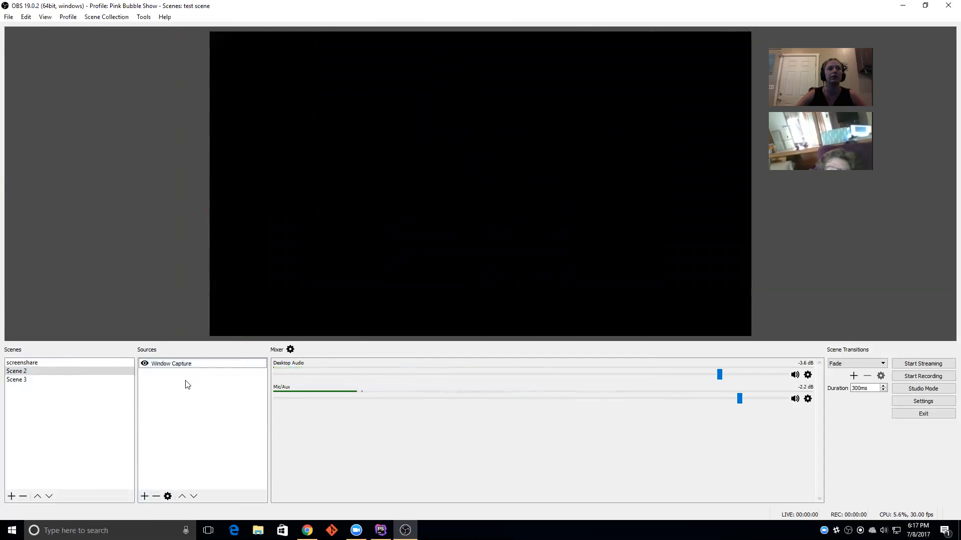
# Step: Remove the existing Window Capture source from Scene 2
pyautogui.click(160, 364)
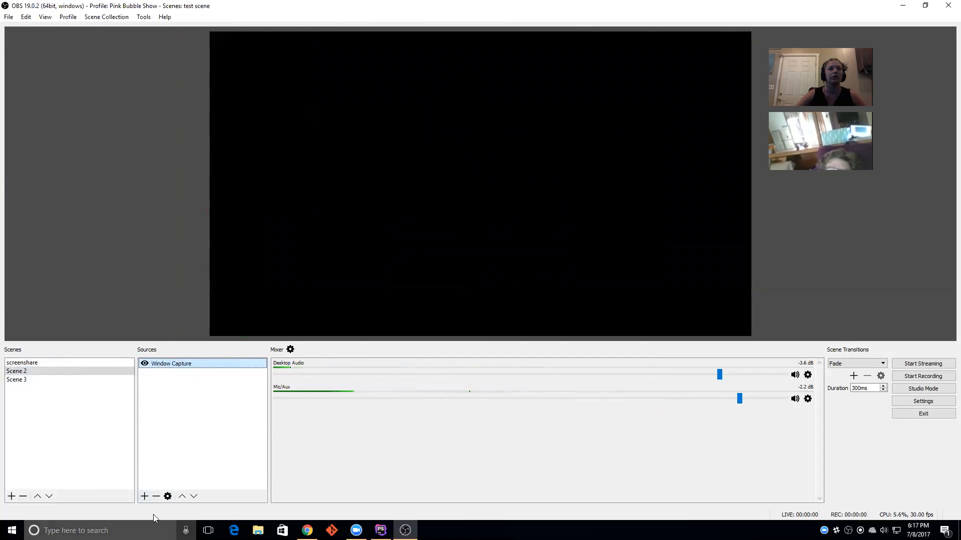
pyautogui.click(157, 497)
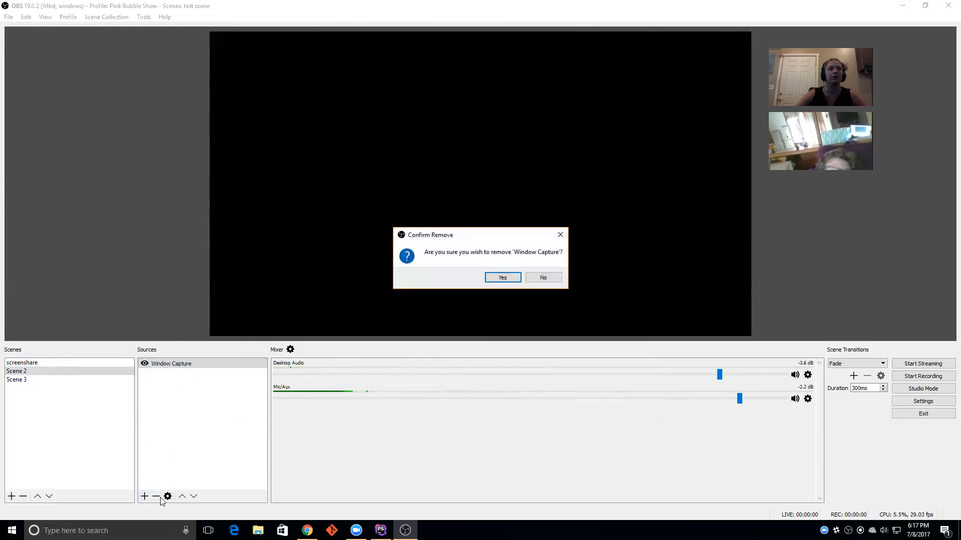
pyautogui.click(501, 277)
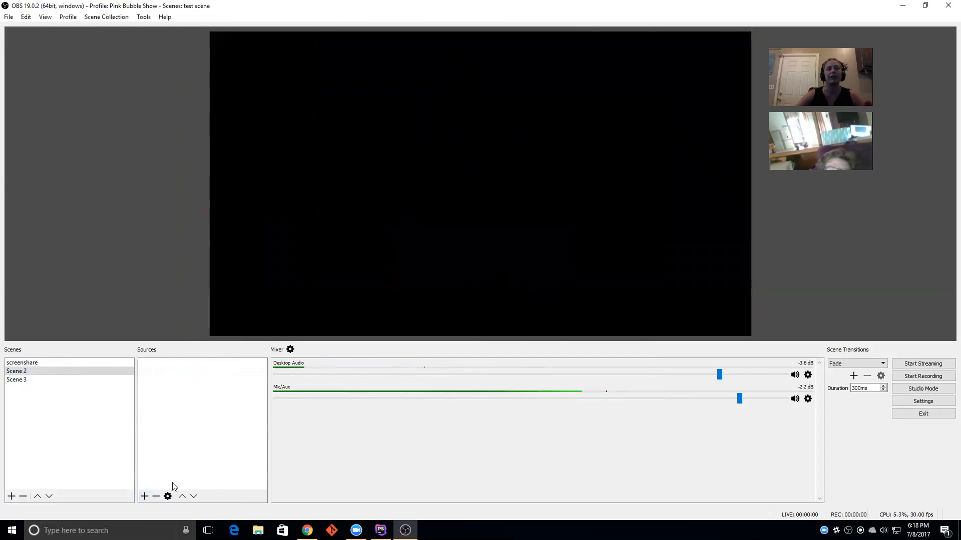
# Step: Add a new visible Window Capture source to Scene 2, keeping the default name Window Capture
pyautogui.click(144, 496)
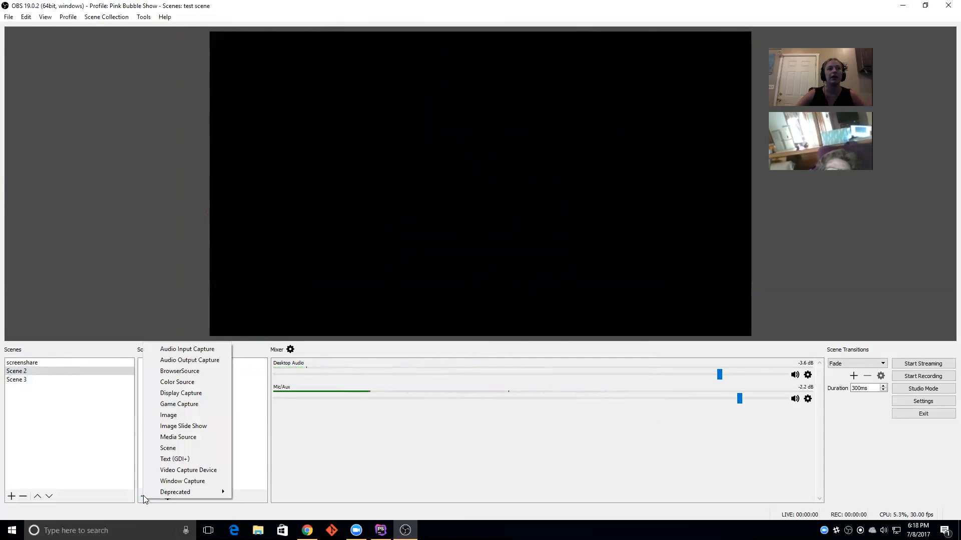
pyautogui.click(166, 482)
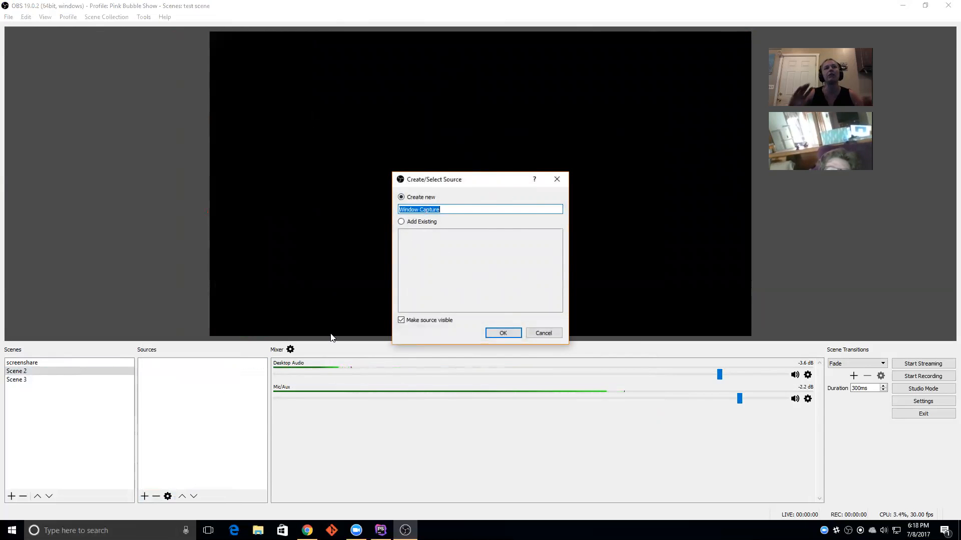
pyautogui.click(494, 333)
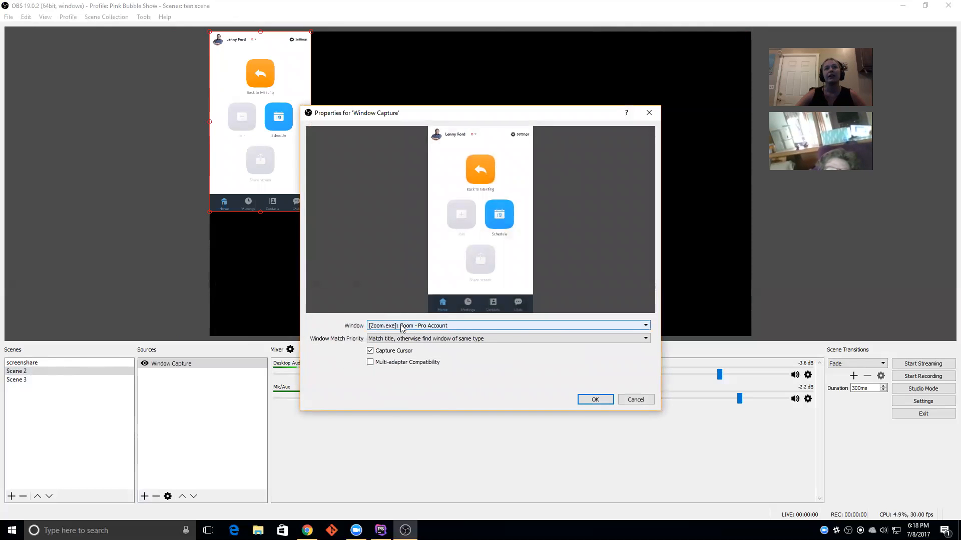
# Step: Check the list of windows available for capture and close the Window Capture properties, discarding the unsaved changes
pyautogui.click(523, 327)
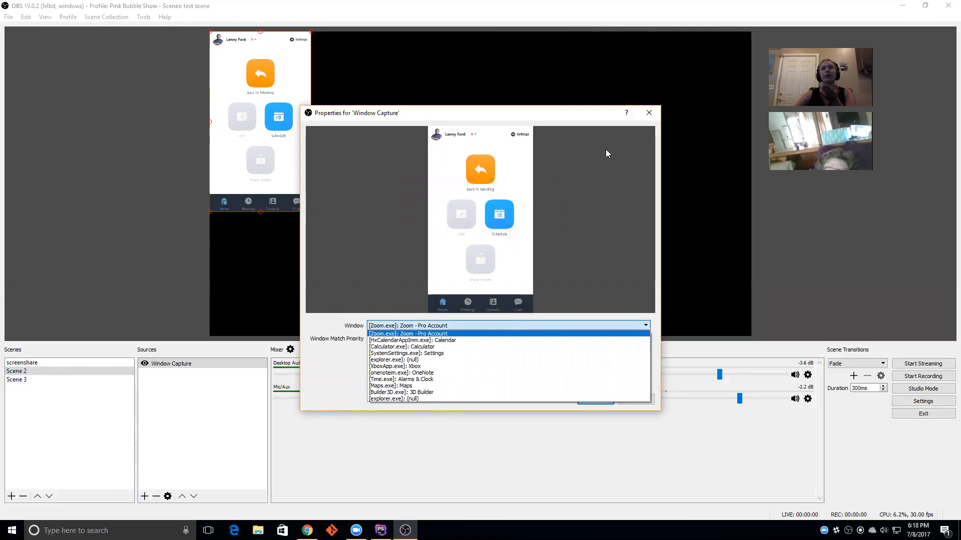
pyautogui.click(653, 118)
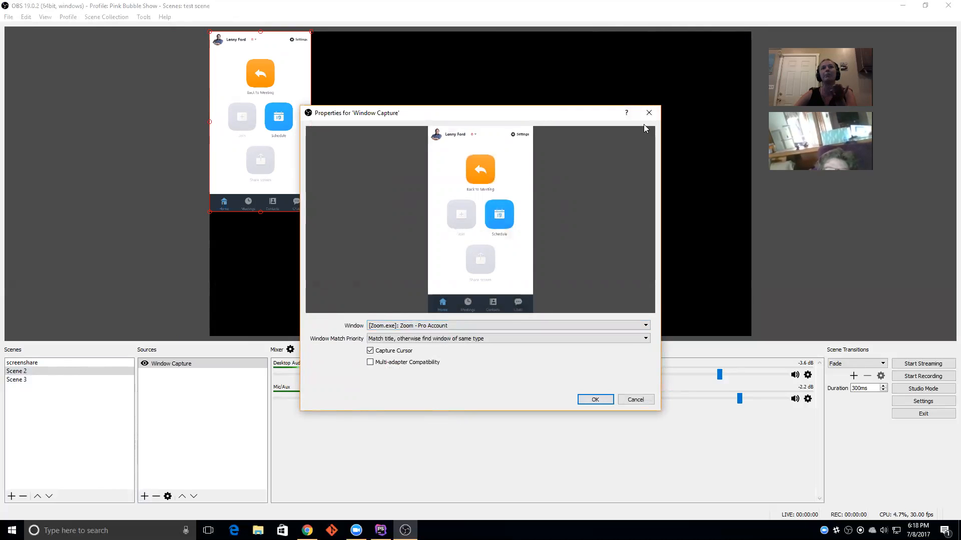
pyautogui.click(650, 114)
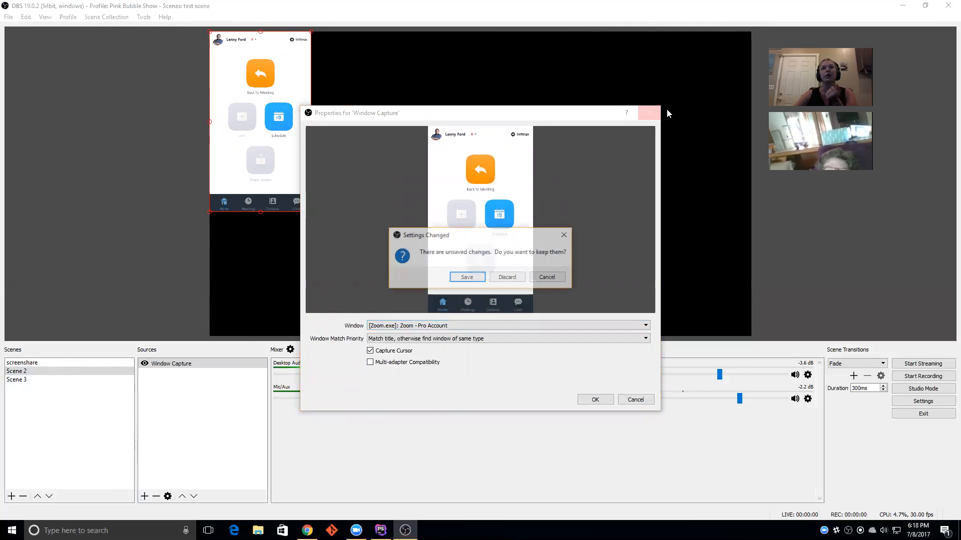
pyautogui.click(542, 277)
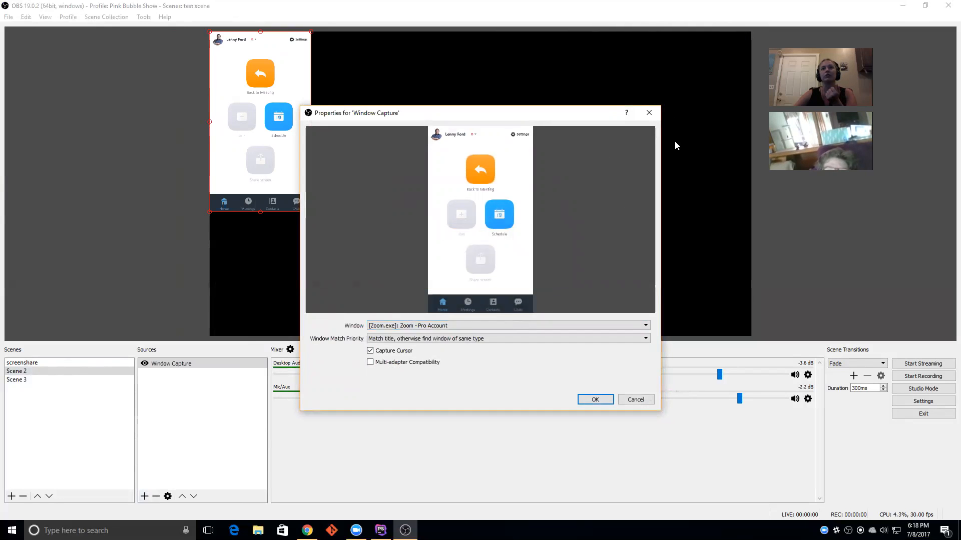
pyautogui.click(649, 113)
pyautogui.click(507, 279)
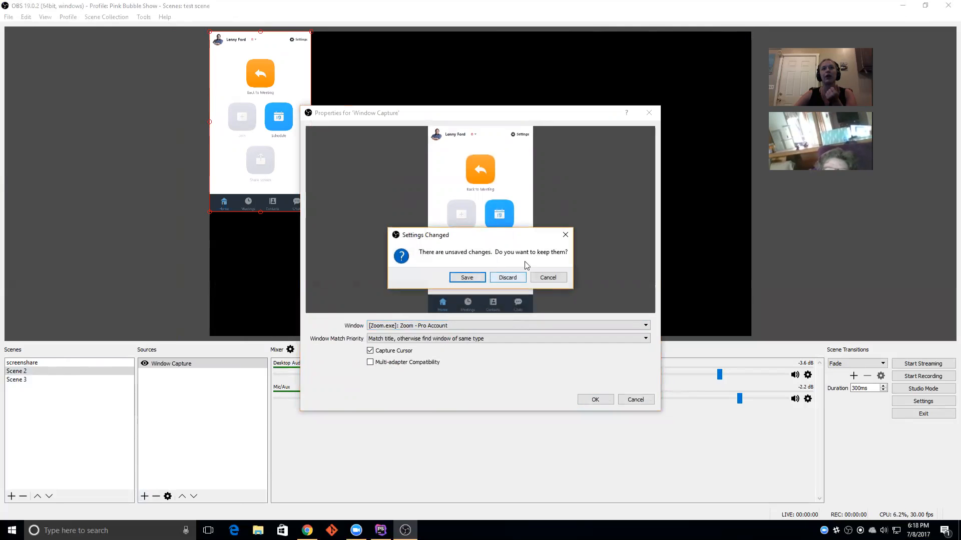
pyautogui.click(507, 277)
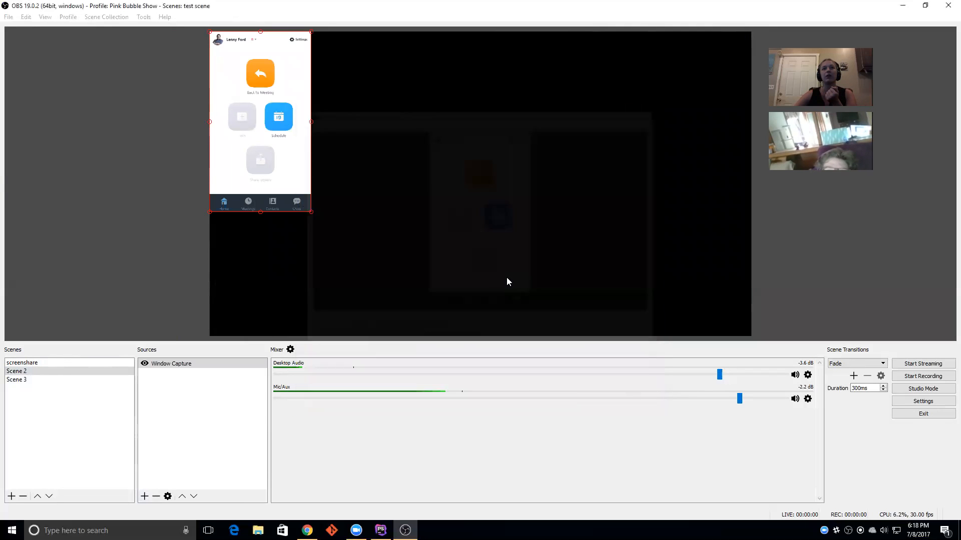
# Step: Restore OBS to a smaller window and bring up the Chrome Messenger window behind it
pyautogui.click(924, 6)
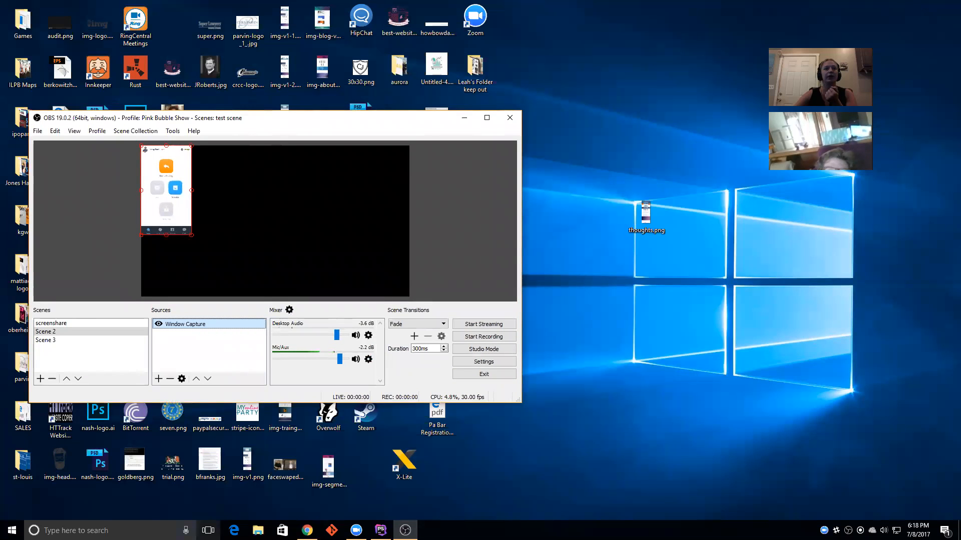
pyautogui.click(307, 530)
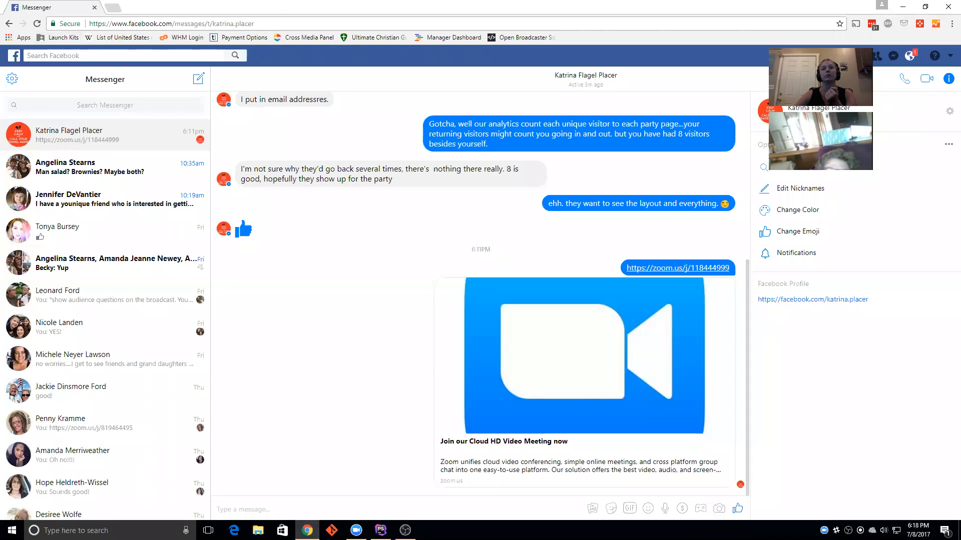
pyautogui.click(405, 530)
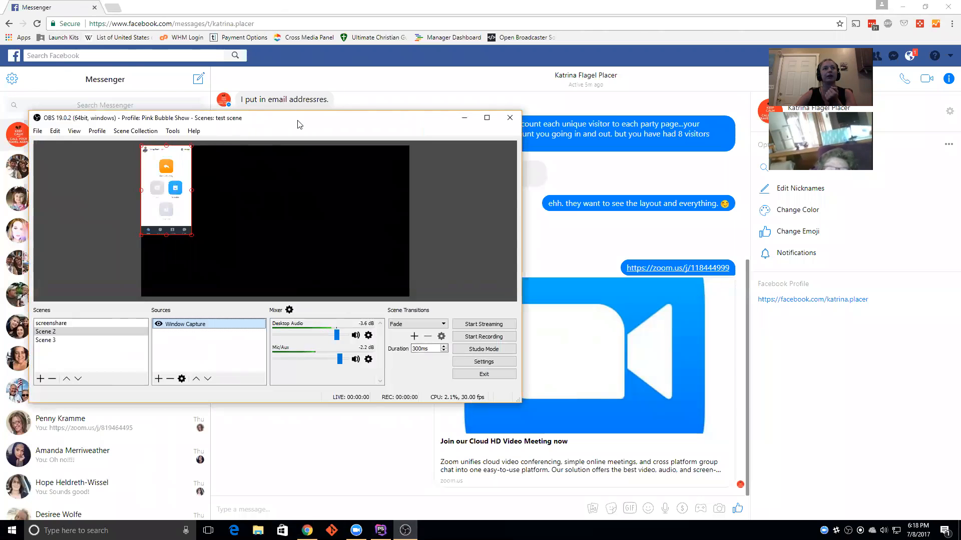
# Step: Open an extra Chrome tab beside Messenger and place the OBS window back over the Messenger page
pyautogui.moveTo(251, 117); pyautogui.dragTo(531, 94)
pyautogui.click(111, 7)
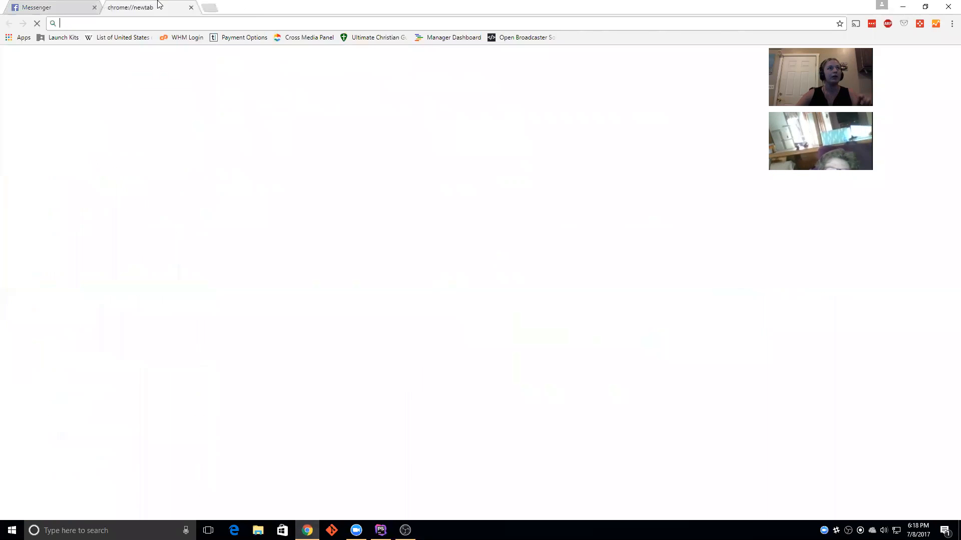
pyautogui.click(35, 7)
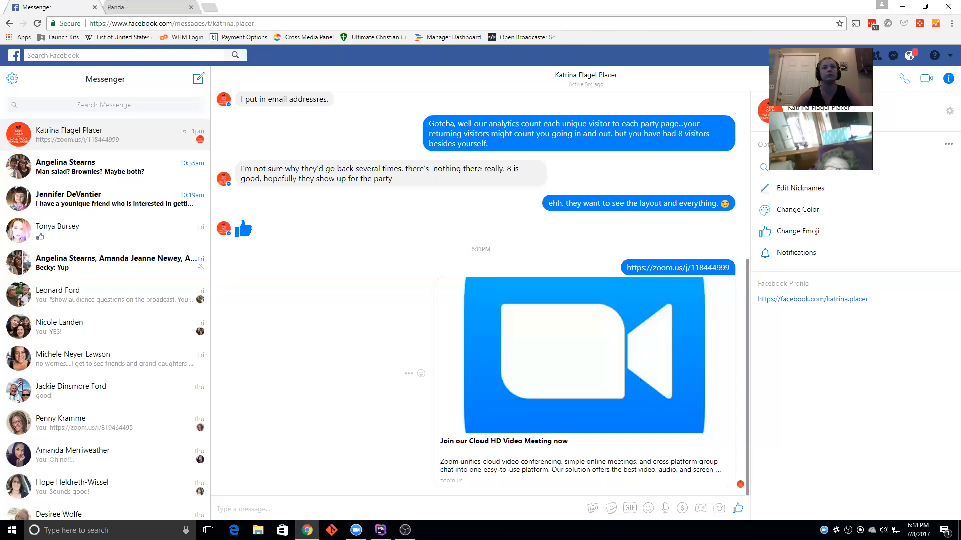
pyautogui.click(405, 531)
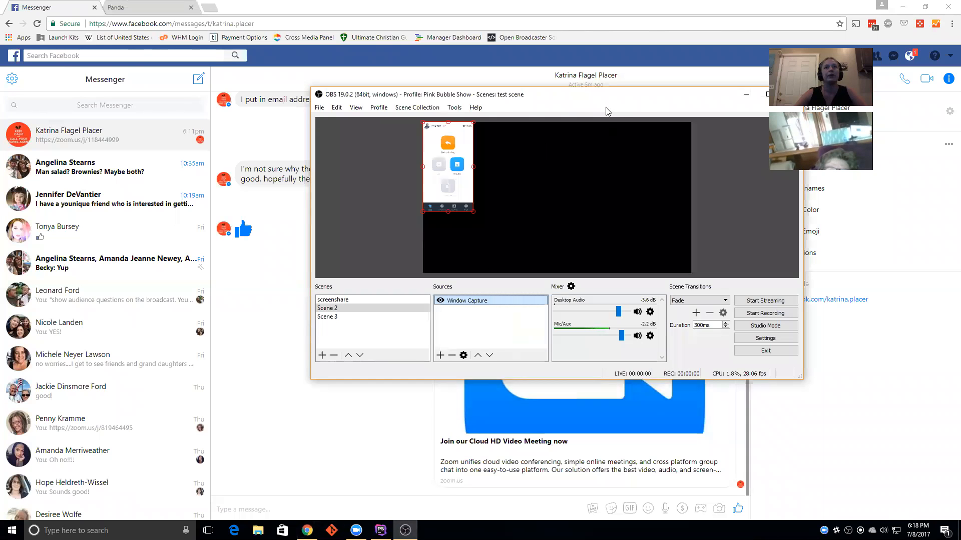
pyautogui.moveTo(574, 101); pyautogui.dragTo(474, 110)
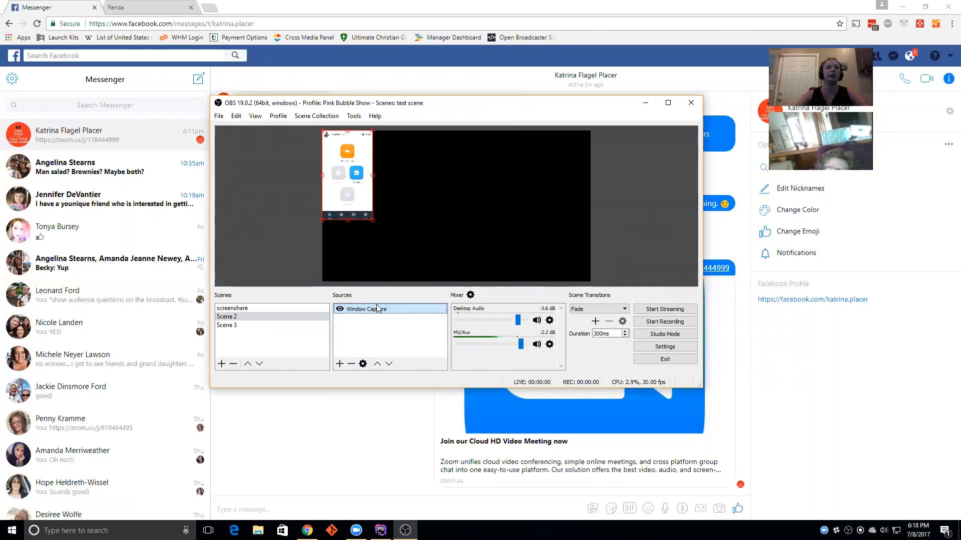
# Step: Set the Window Capture source in Scene 2 to capture the window [chrome.exe]: Messenger - Google Chrome
pyautogui.rightClick(355, 310)
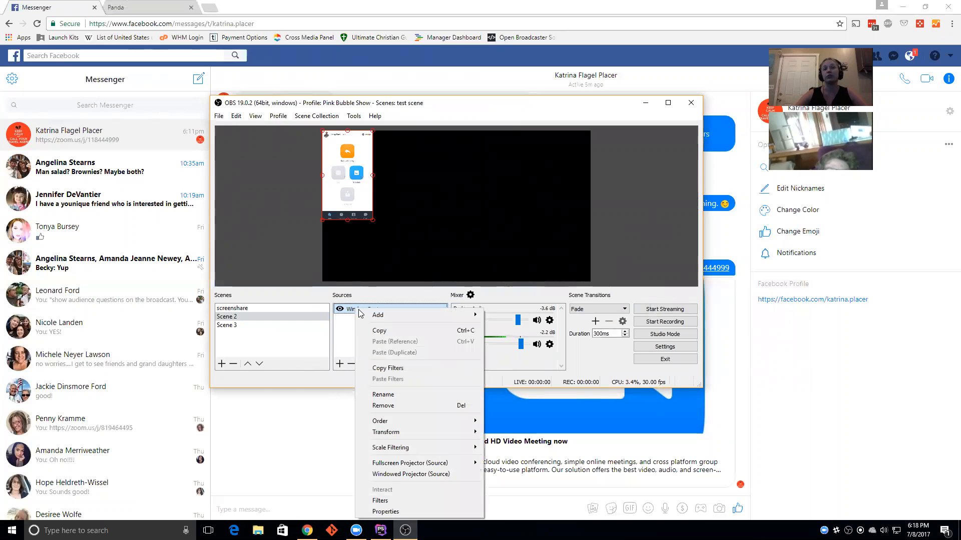
pyautogui.click(382, 512)
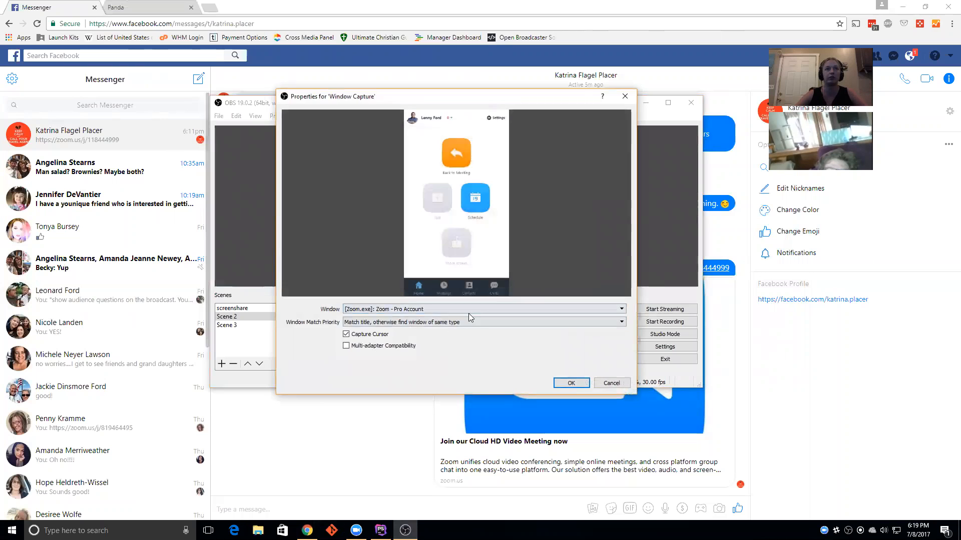
pyautogui.click(469, 308)
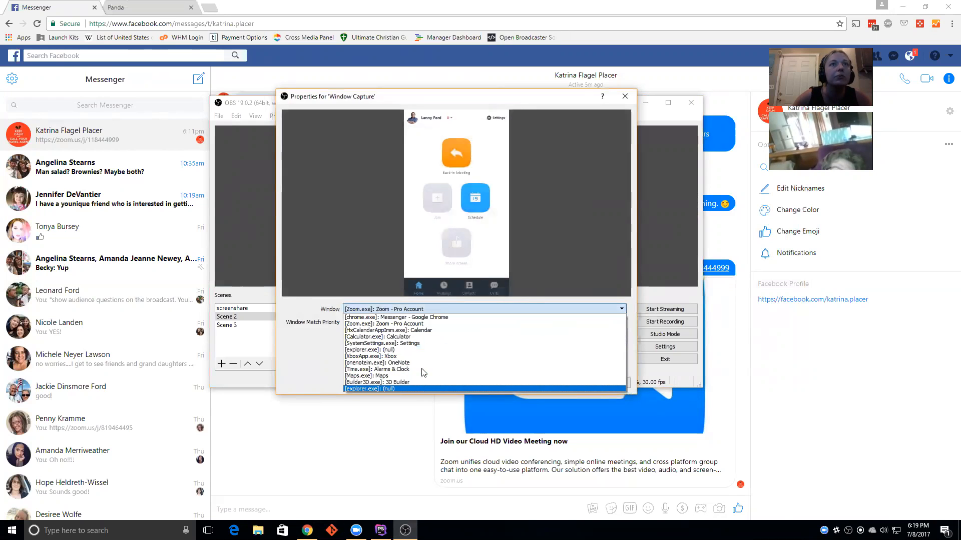
pyautogui.click(438, 321)
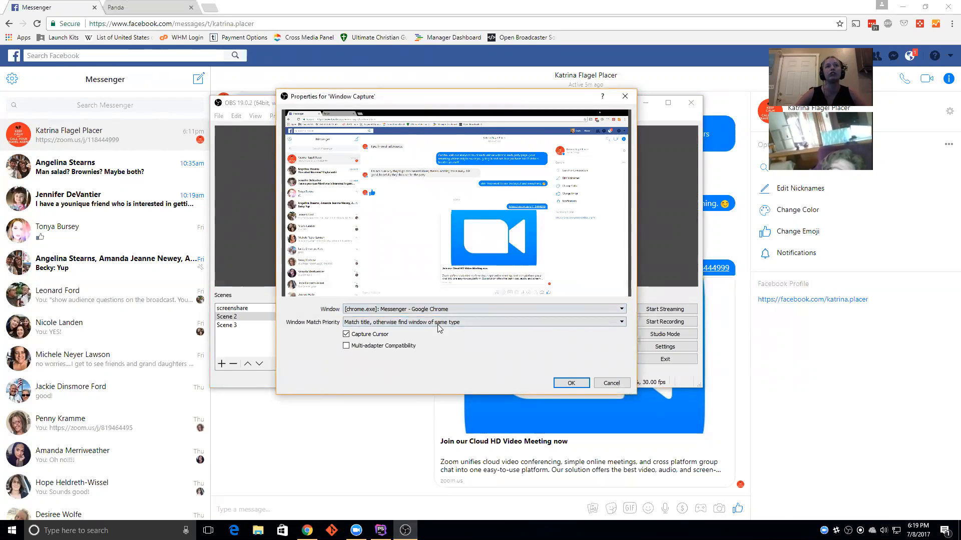
pyautogui.click(571, 382)
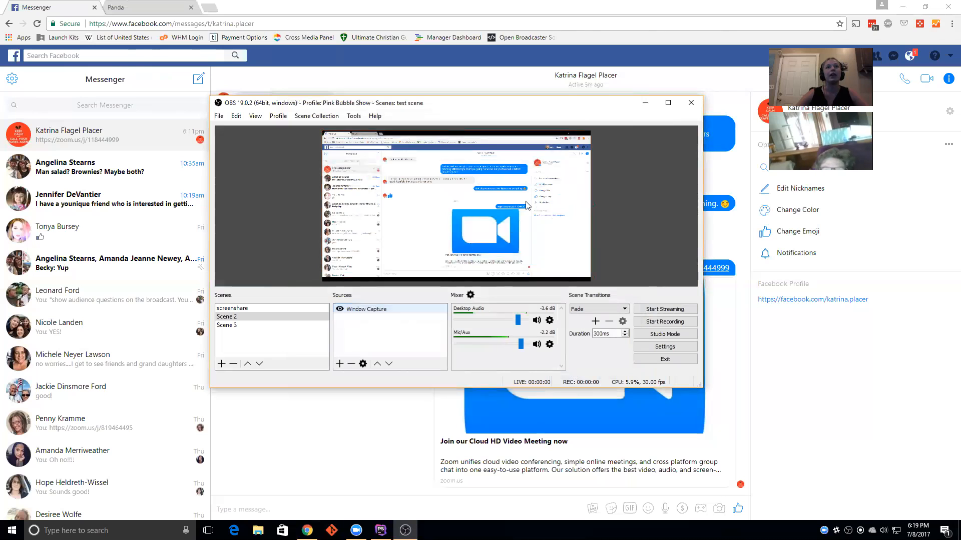
# Step: Enlarge the Chrome capture beyond the canvas in the preview and reposition it so the conversation and details areas fill the scene
pyautogui.moveTo(513, 213); pyautogui.dragTo(379, 249)
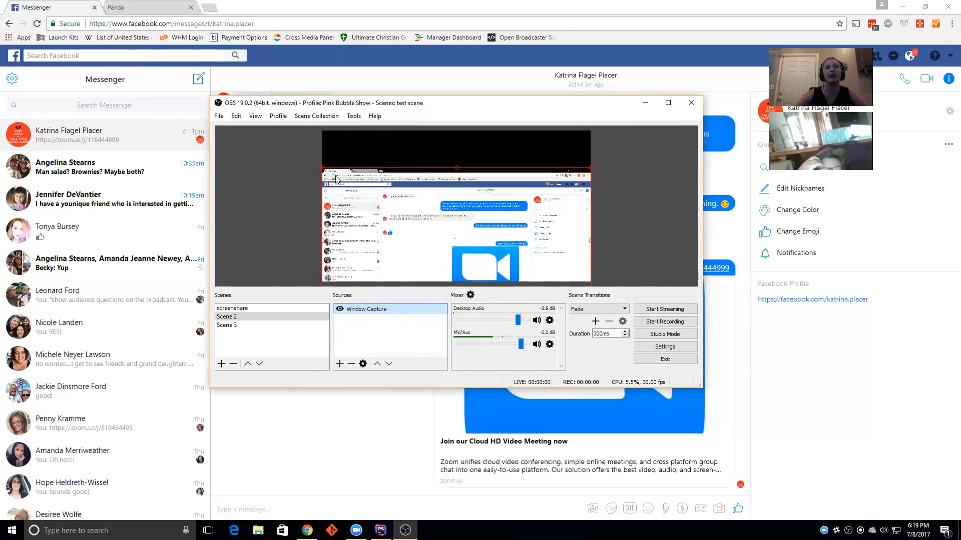
pyautogui.moveTo(322, 168); pyautogui.dragTo(254, 67)
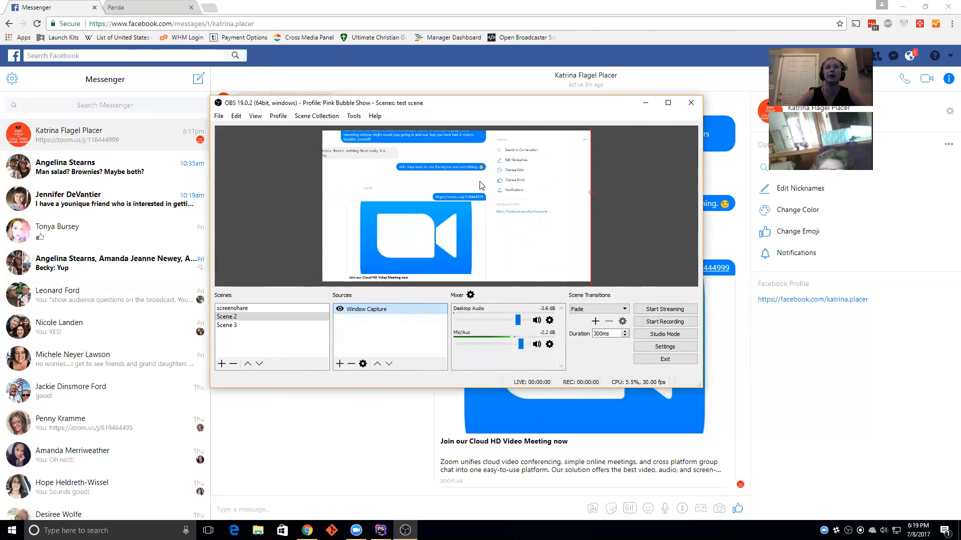
pyautogui.moveTo(543, 179); pyautogui.dragTo(538, 235)
pyautogui.moveTo(591, 157); pyautogui.dragTo(494, 208)
pyautogui.moveTo(432, 257); pyautogui.dragTo(526, 183)
pyautogui.click(612, 193)
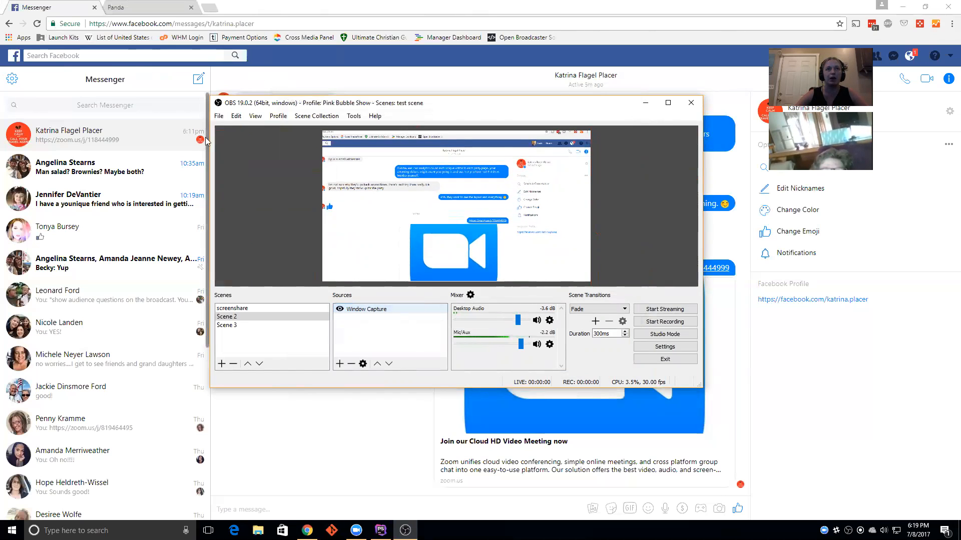
# Step: Shrink the Chrome capture to slightly overfill the canvas, keeping the Messenger contact list in view and the browser's tab strip cropped off
pyautogui.click(430, 206)
pyautogui.moveTo(261, 221); pyautogui.dragTo(329, 220)
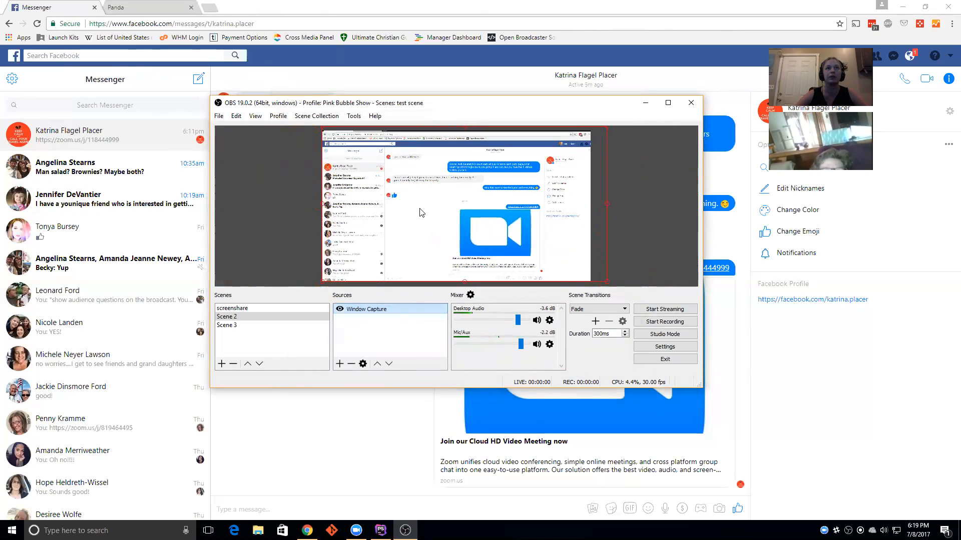
pyautogui.click(668, 180)
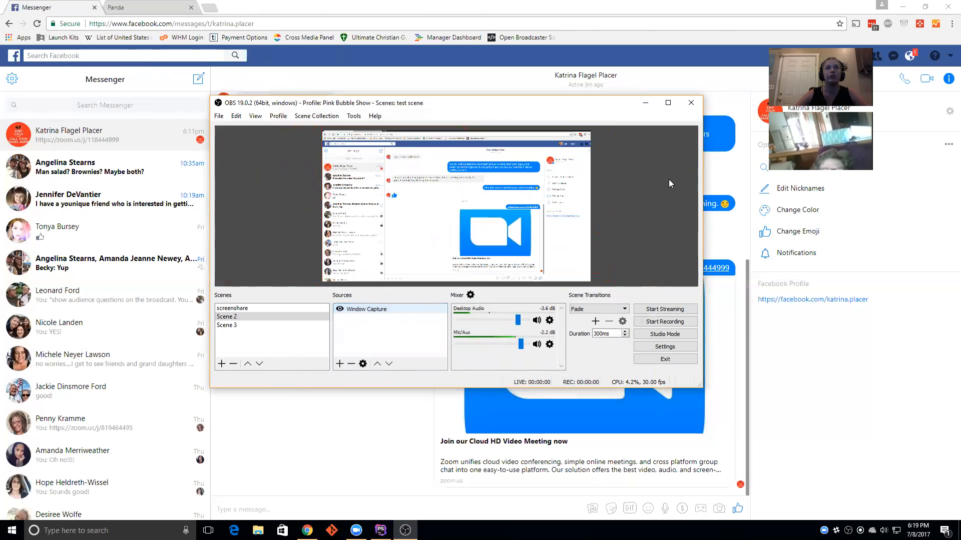
pyautogui.click(322, 134)
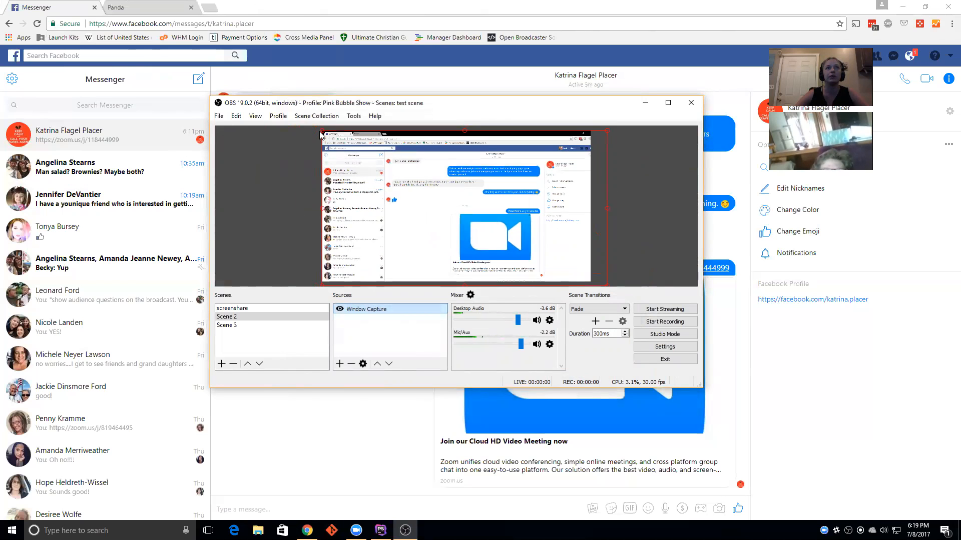
pyautogui.moveTo(321, 130); pyautogui.dragTo(313, 126)
pyautogui.moveTo(493, 180)
pyautogui.mouseDown()
pyautogui.moveTo(493, 167)
pyautogui.moveTo(501, 175)
pyautogui.mouseUp()
pyautogui.click(638, 163)
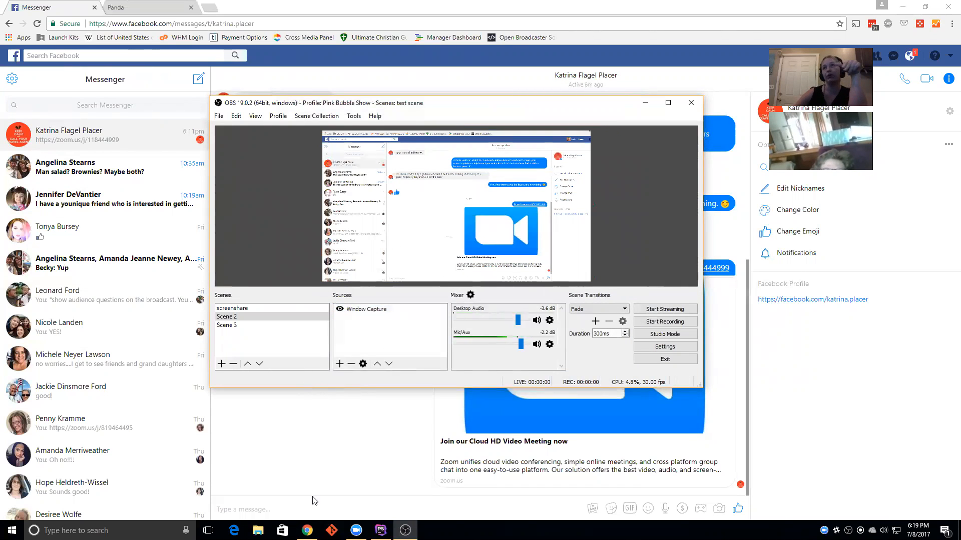
# Step: Add a Video Capture Device source to Scene 2 using the Logitech HD Webcam C525 with default settings, and close OBS
pyautogui.click(339, 364)
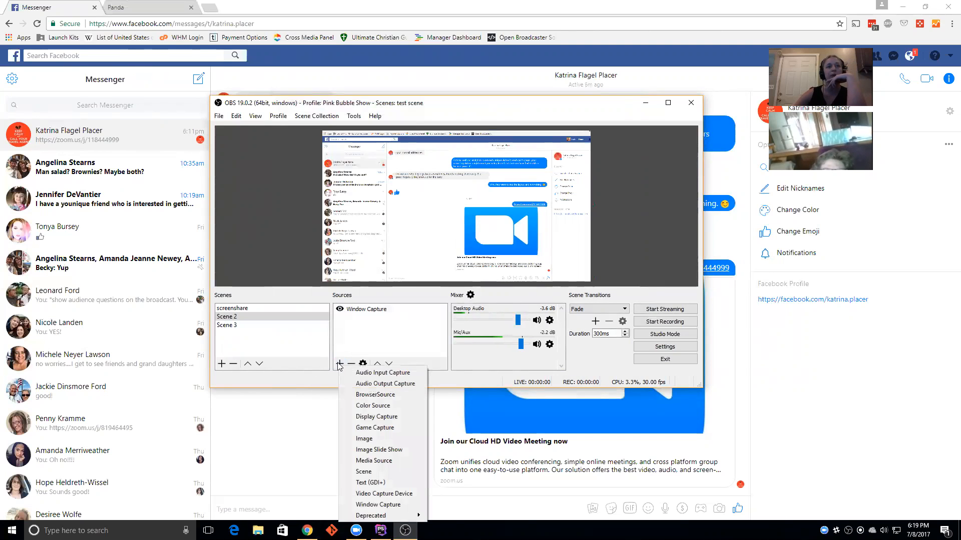
pyautogui.click(375, 494)
pyautogui.click(480, 316)
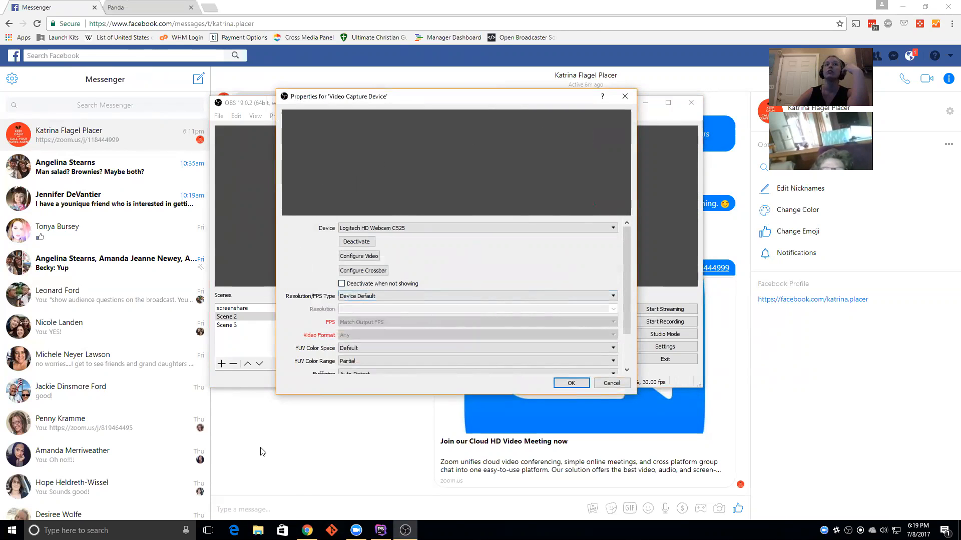
pyautogui.click(571, 383)
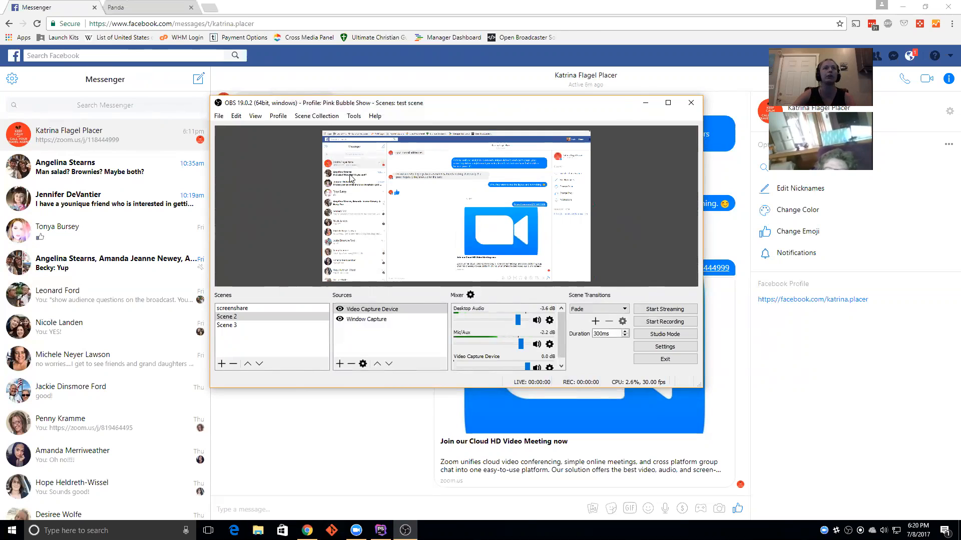
pyautogui.click(687, 101)
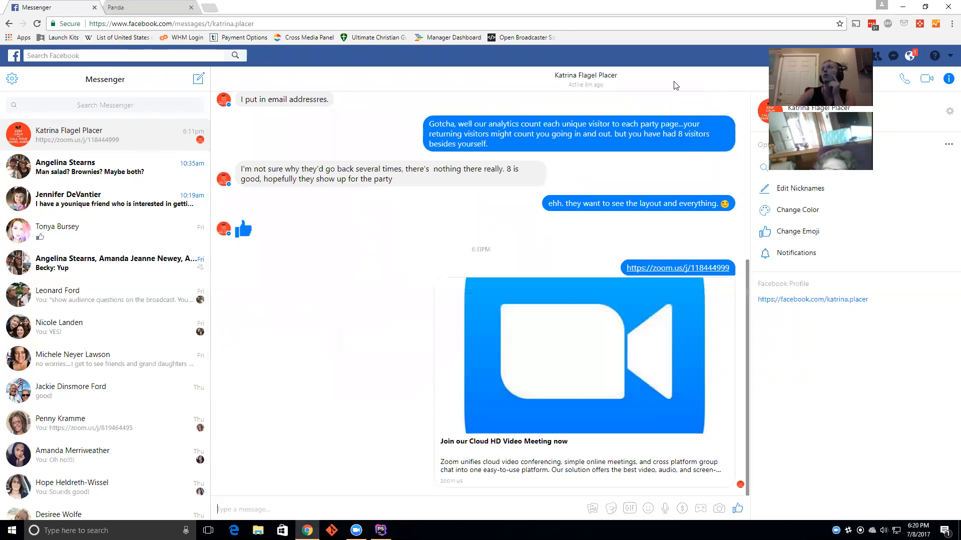